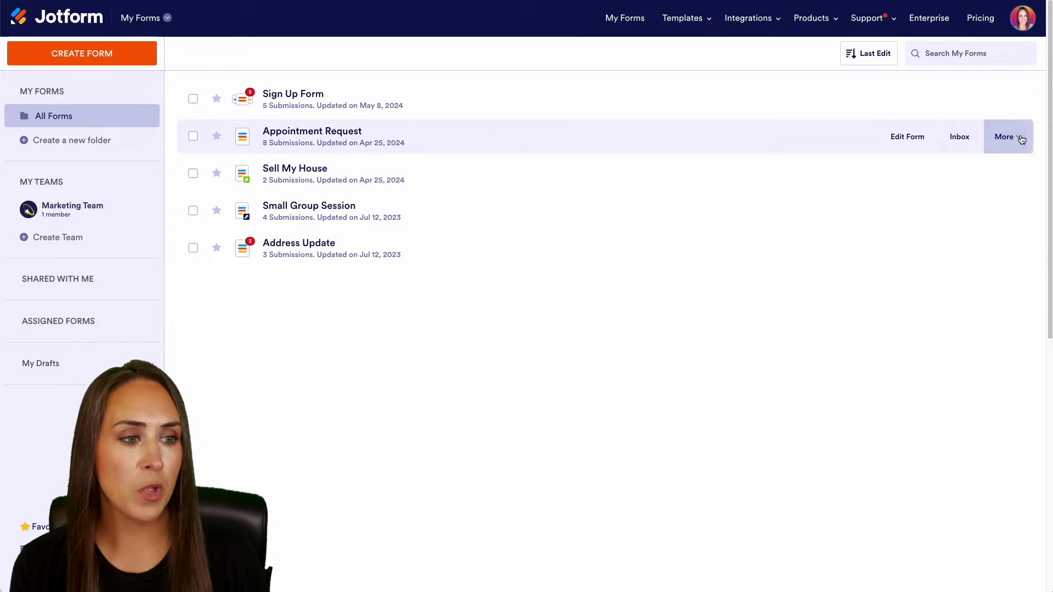
Create a Visual Report Builder report from the Appointment Request form
{"action": "left_click", "coordinate": [1023, 140]}
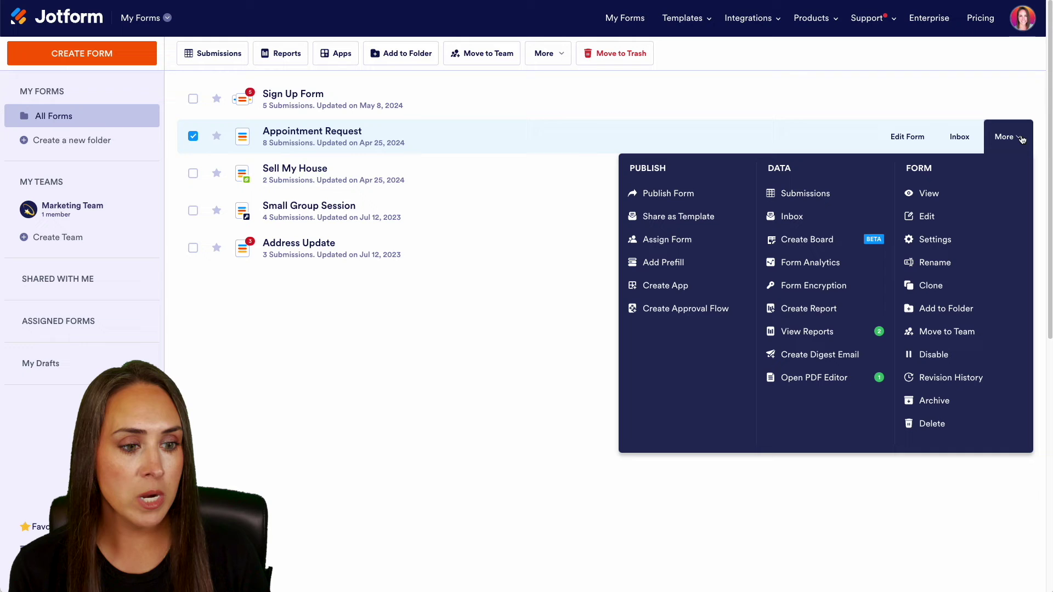
{"action": "left_click", "coordinate": [831, 319]}
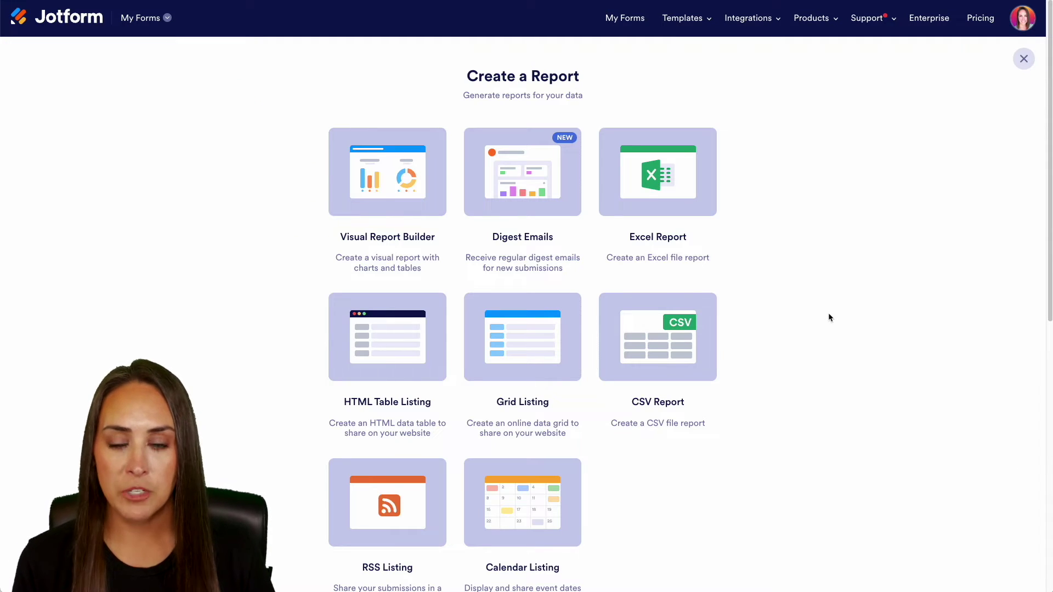
{"action": "left_click", "coordinate": [377, 168]}
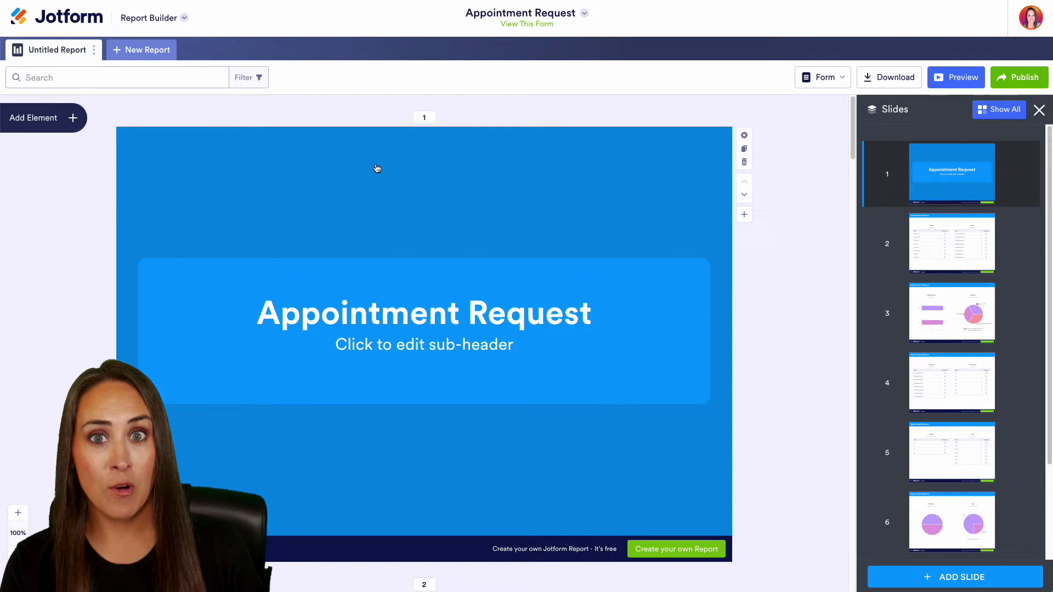
Scroll the report and go to slide 6 with the Follow Up and Tags pie charts
{"action": "scroll", "coordinate": [468, 233], "scroll_direction": "down", "scroll_amount": 7}
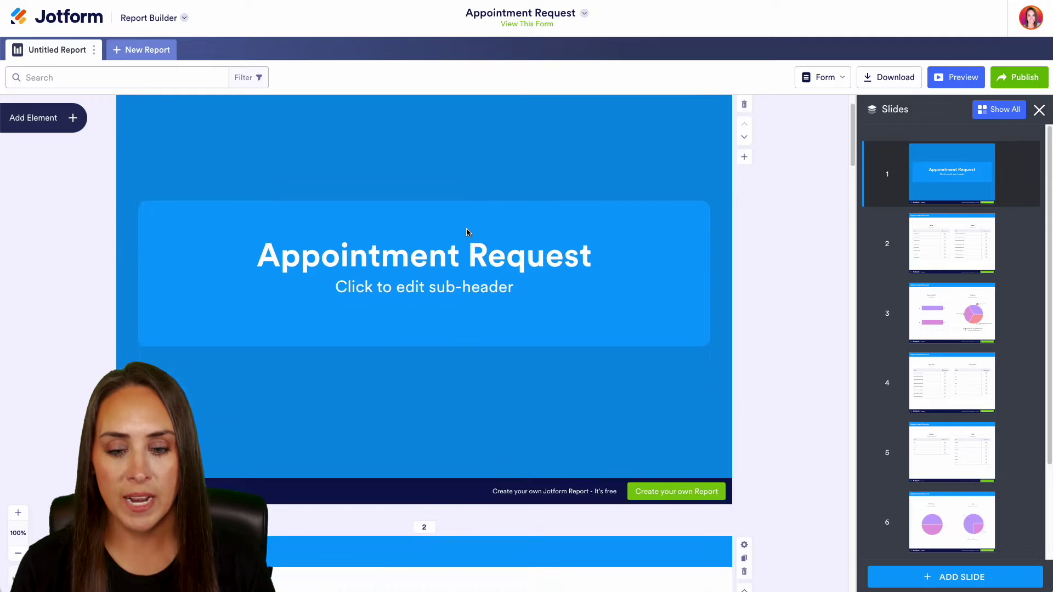
{"action": "scroll", "coordinate": [467, 233], "scroll_direction": "down", "scroll_amount": 3}
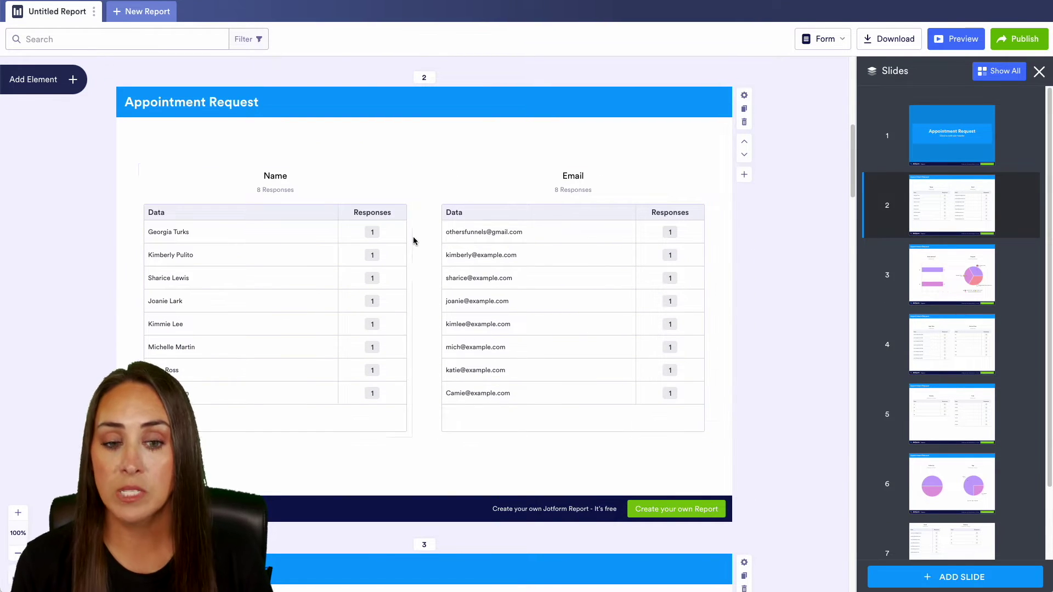
{"action": "left_click", "coordinate": [912, 486]}
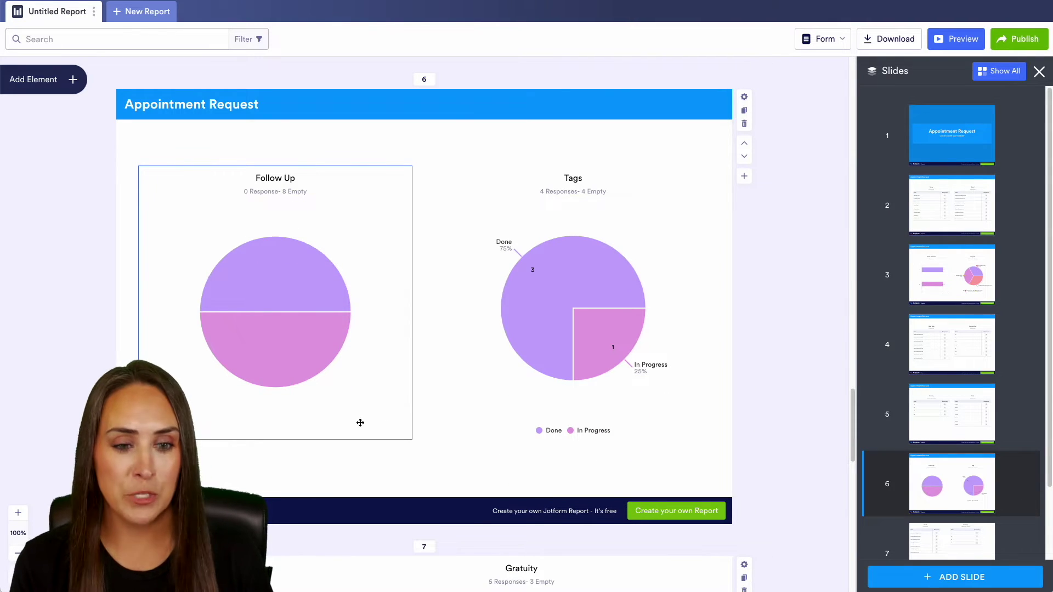
After trying Donut and Bar, make the Tags chart a Column chart, keeping its response summary shown
{"action": "left_click", "coordinate": [608, 282]}
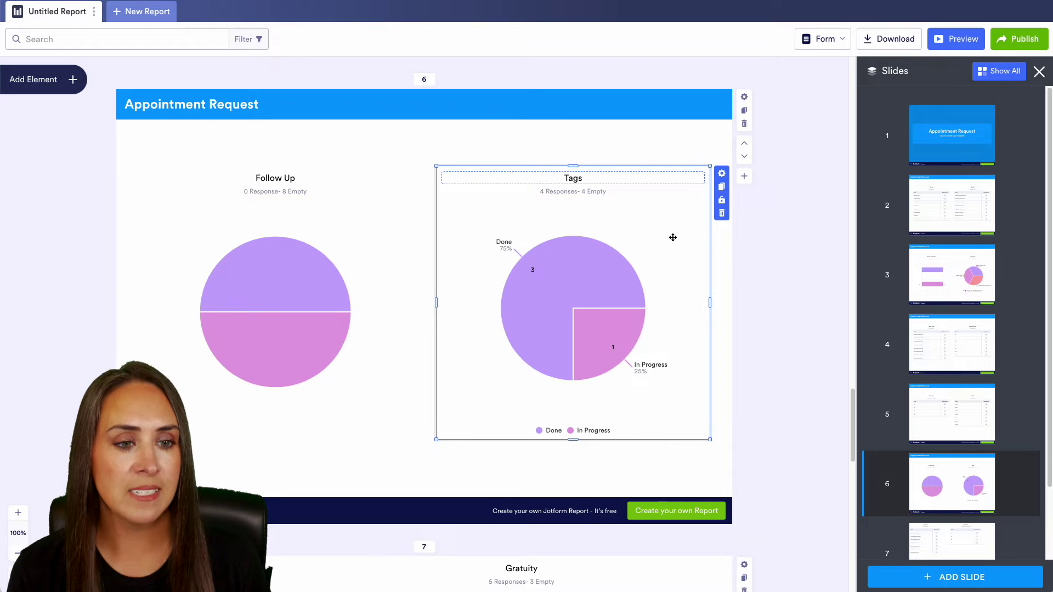
{"action": "left_click", "coordinate": [723, 174]}
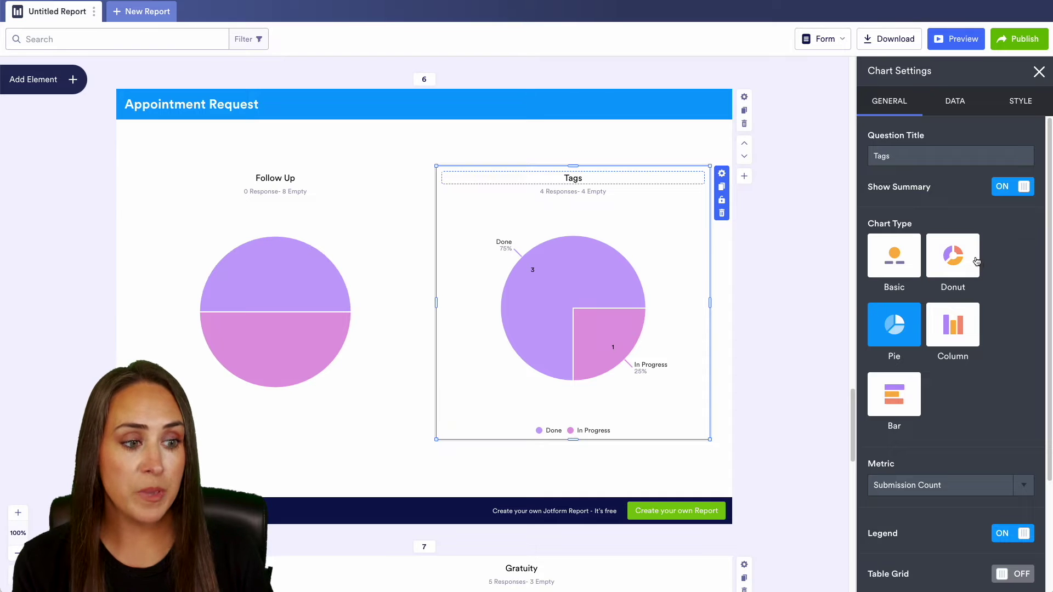
{"action": "left_click", "coordinate": [954, 260]}
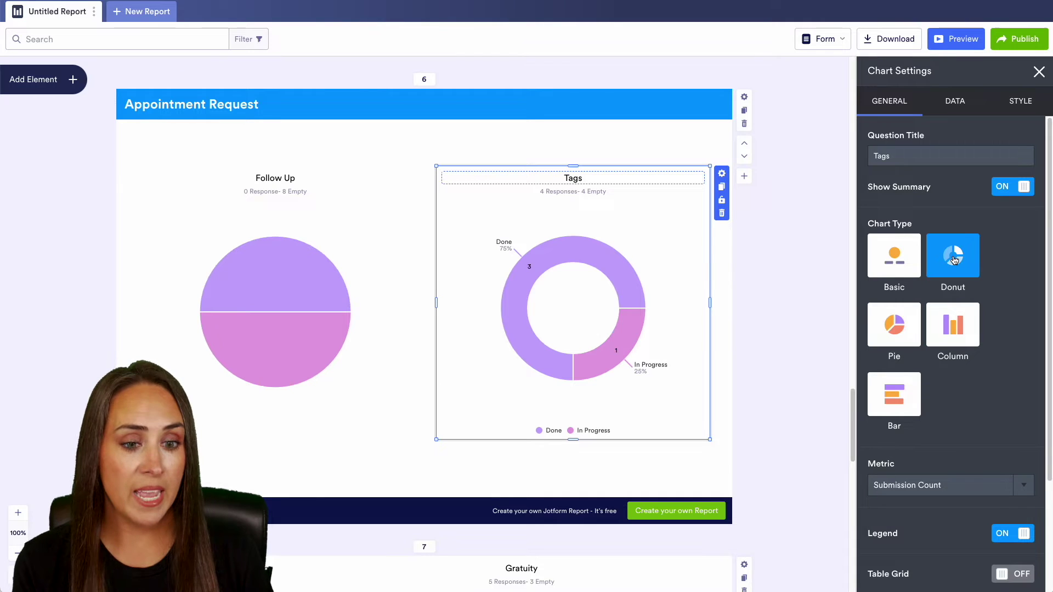
{"action": "left_click", "coordinate": [897, 411]}
{"action": "left_click", "coordinate": [965, 347]}
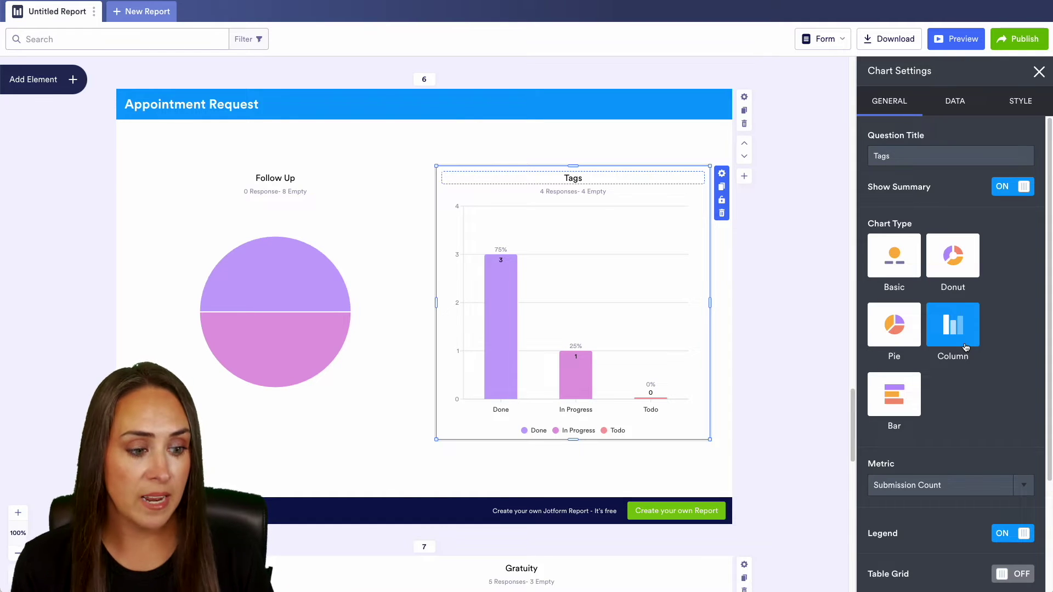
{"action": "left_click", "coordinate": [1013, 187]}
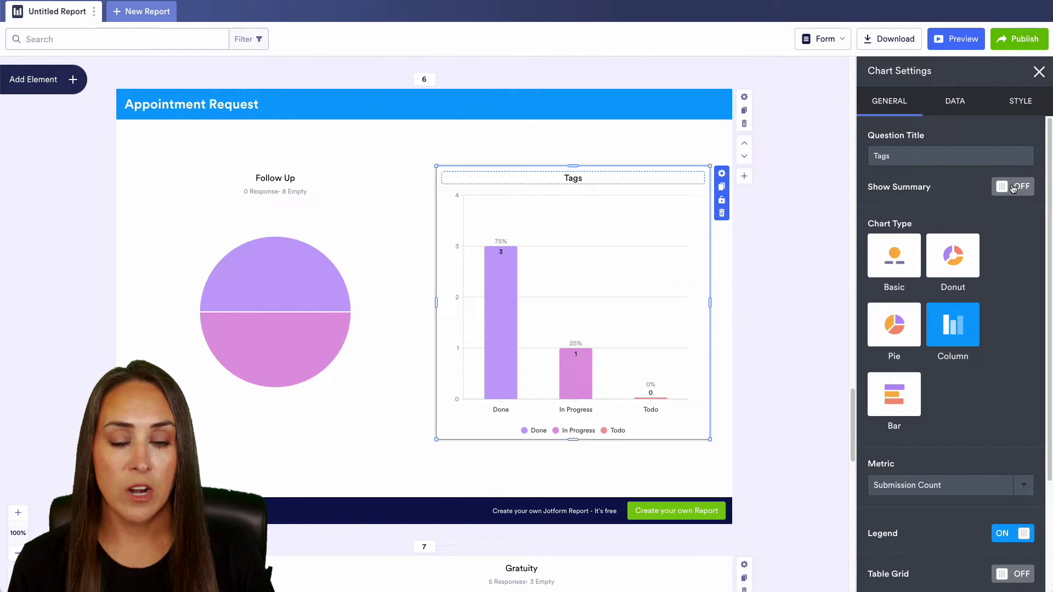
{"action": "left_click", "coordinate": [1013, 187]}
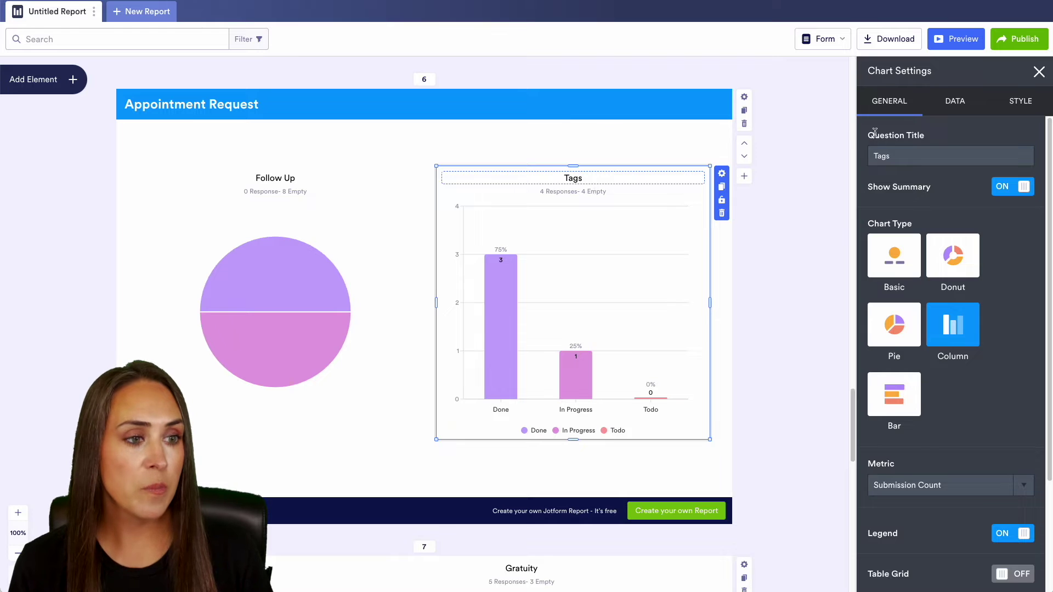
{"action": "left_click", "coordinate": [952, 109]}
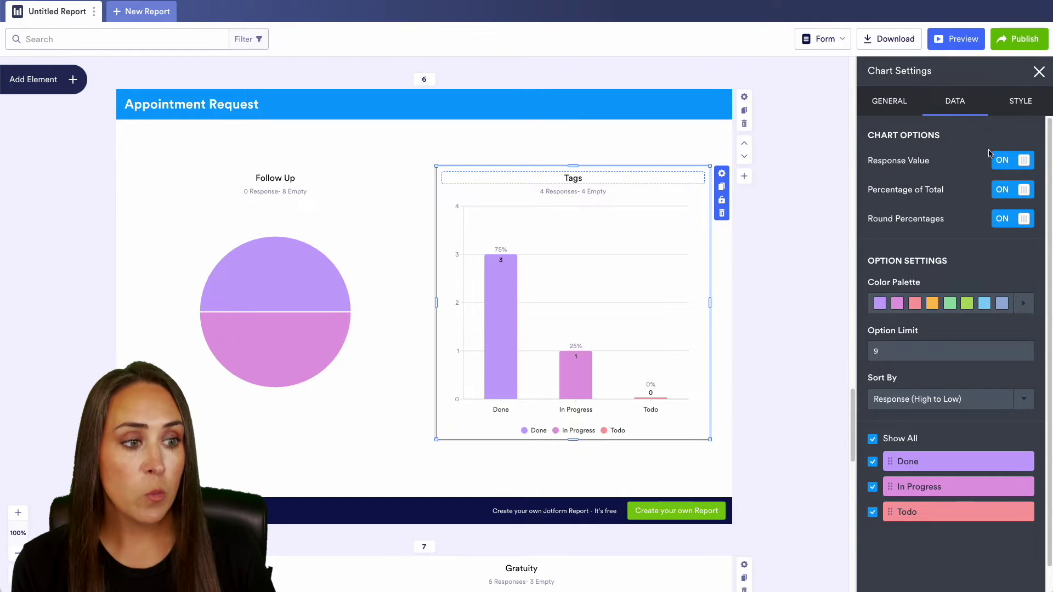
Keep value and percentage labels on the Tags columns, showing unrounded two-decimal percentages
{"action": "left_click", "coordinate": [1012, 160]}
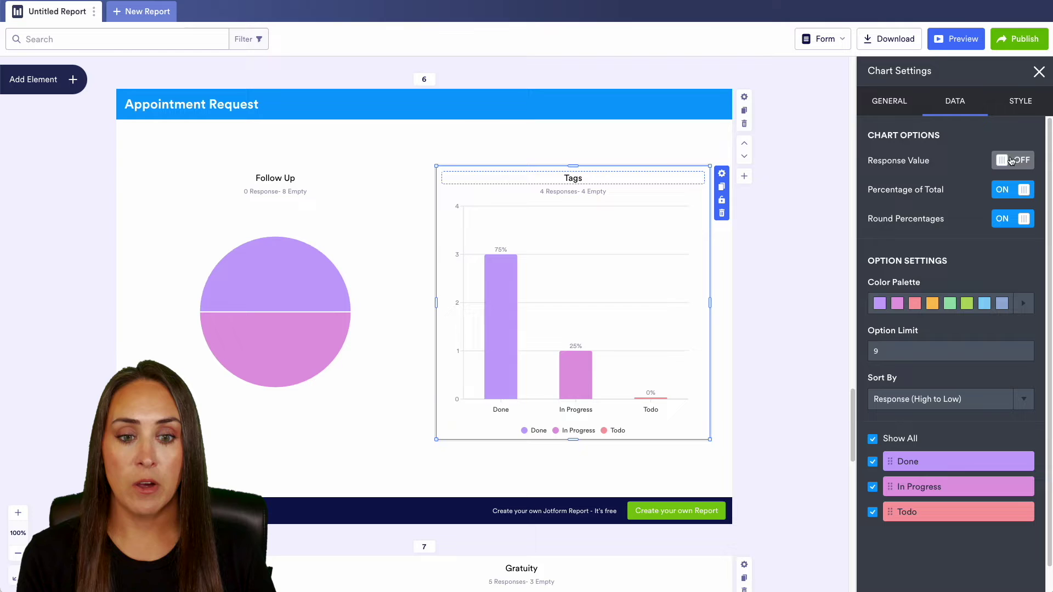
{"action": "left_click", "coordinate": [1011, 160]}
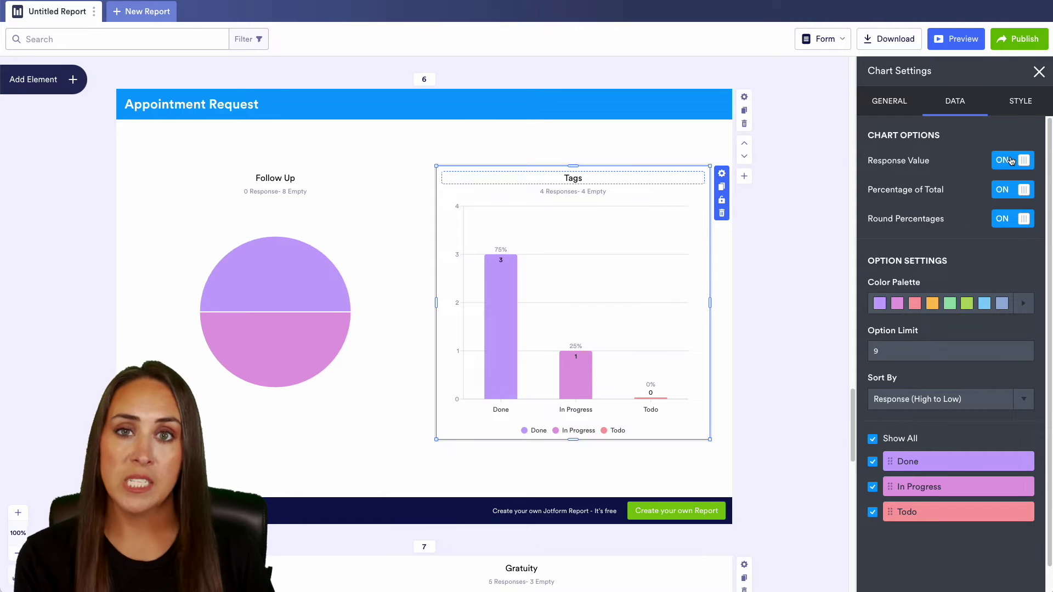
{"action": "left_click", "coordinate": [1016, 196]}
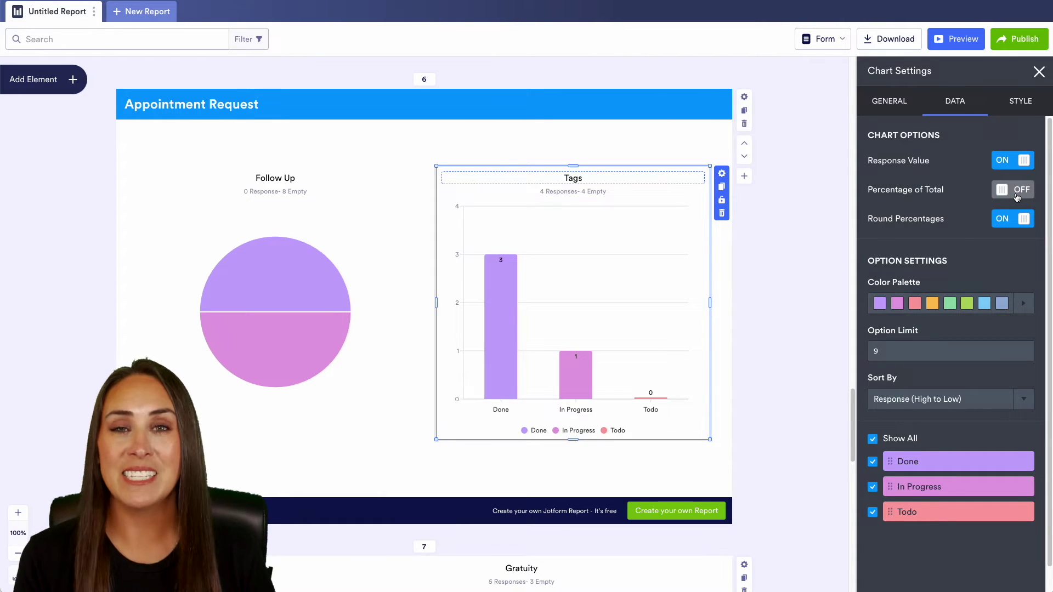
{"action": "left_click", "coordinate": [1016, 196]}
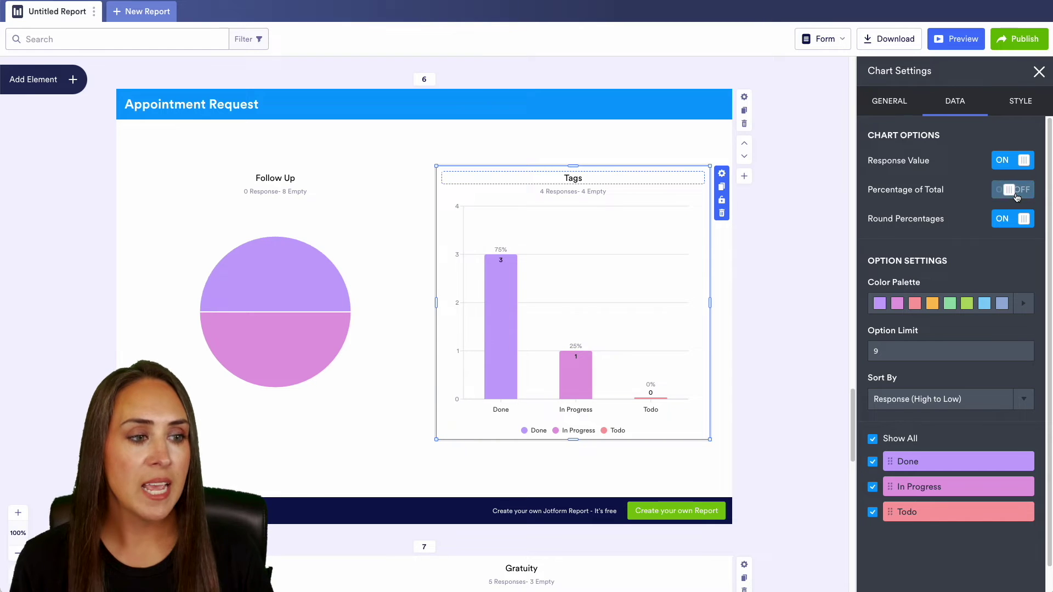
{"action": "left_click", "coordinate": [1024, 221]}
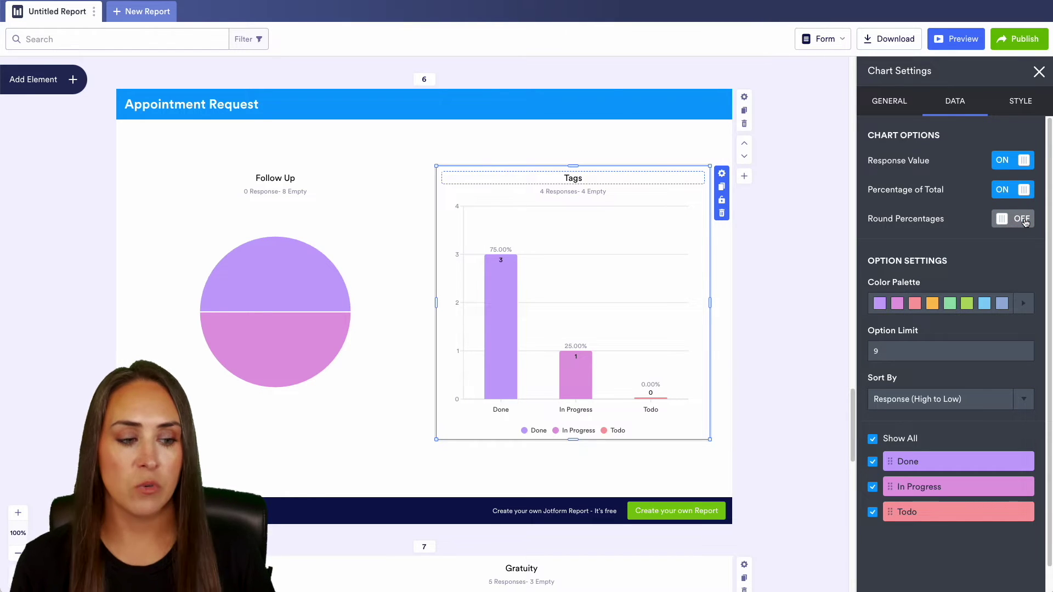
Colour the Tags columns: Done red, In Progress orange, Todo yellow-green
{"action": "scroll", "coordinate": [970, 436], "scroll_direction": "down", "scroll_amount": 1}
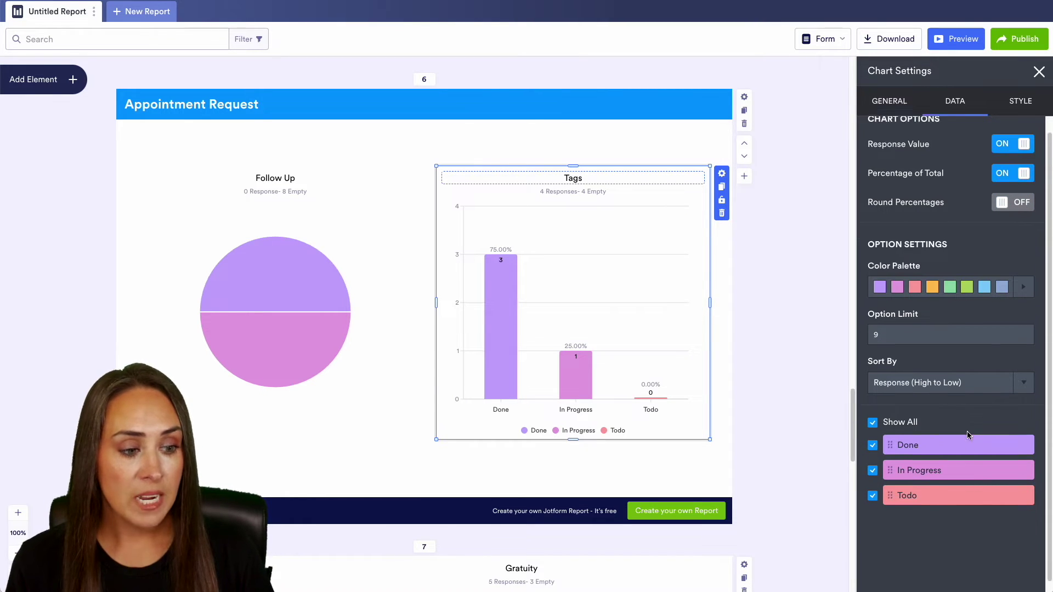
{"action": "left_click", "coordinate": [1026, 434]}
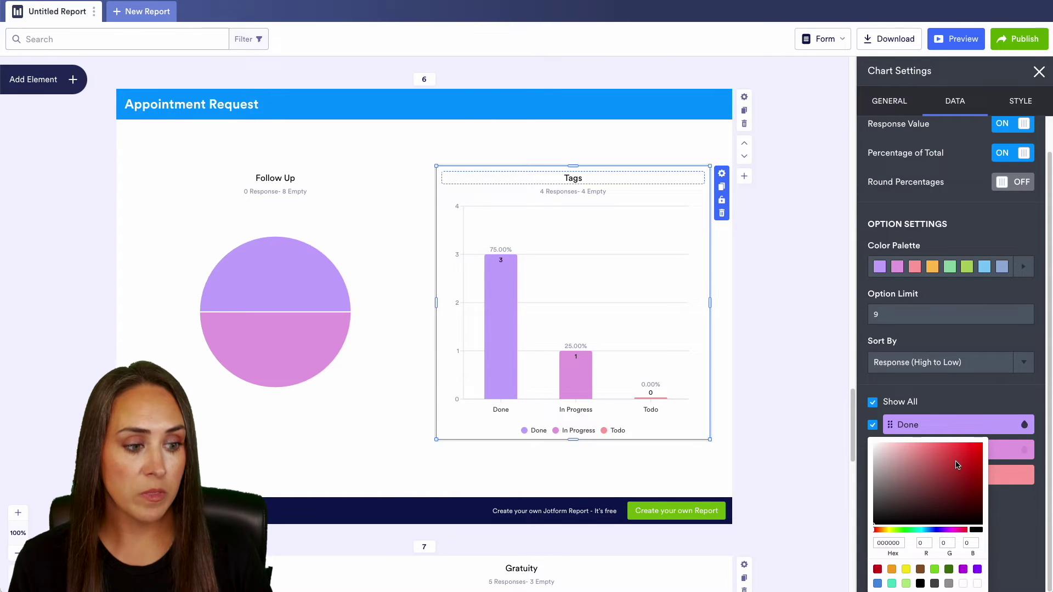
{"action": "left_click", "coordinate": [979, 443]}
{"action": "left_click", "coordinate": [1025, 452]}
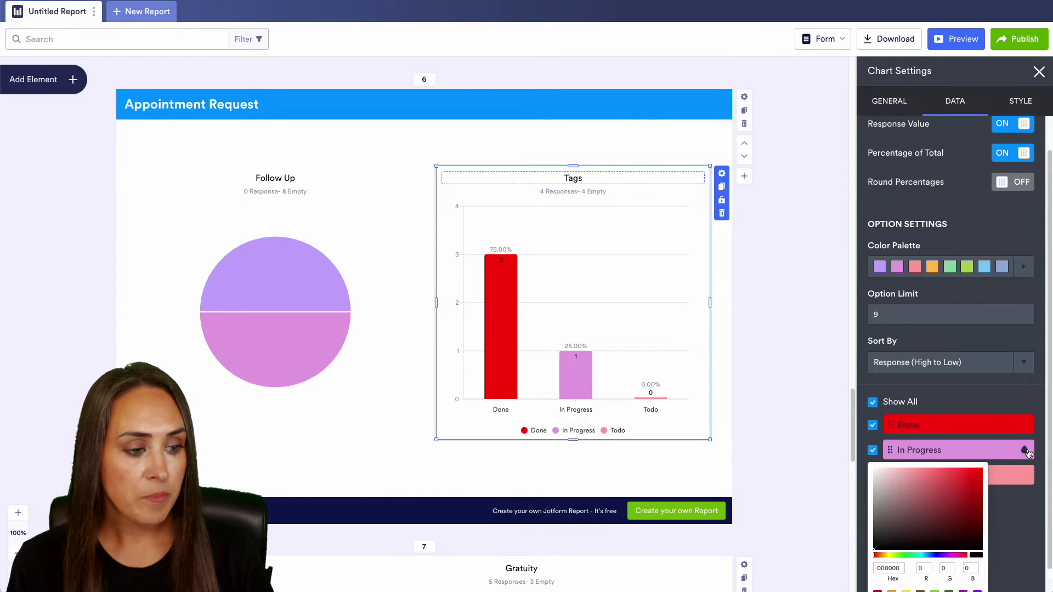
{"action": "left_click", "coordinate": [1025, 423]}
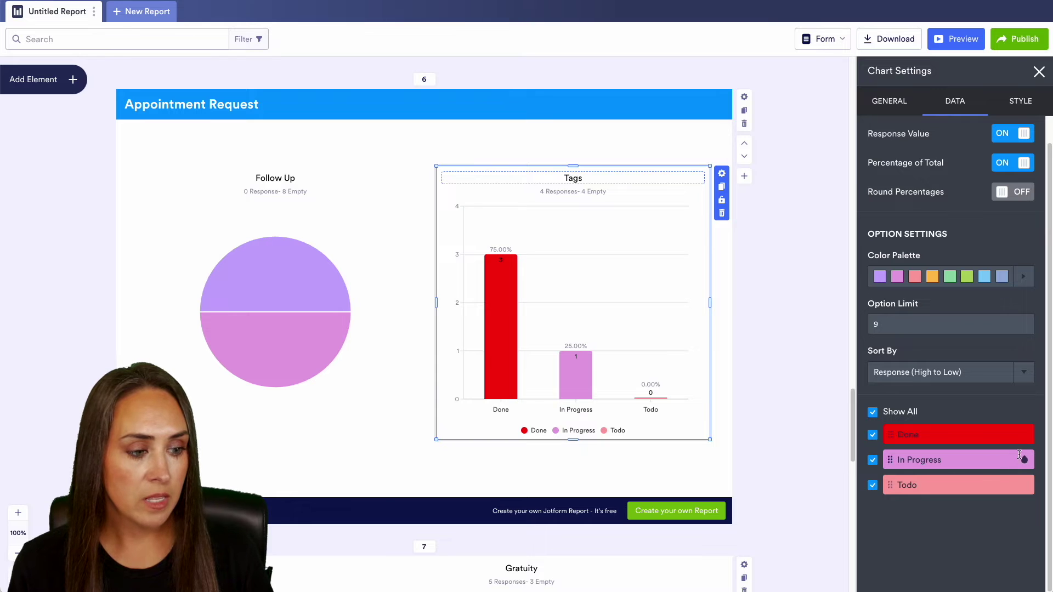
{"action": "left_click", "coordinate": [1024, 461]}
{"action": "left_click", "coordinate": [875, 524]}
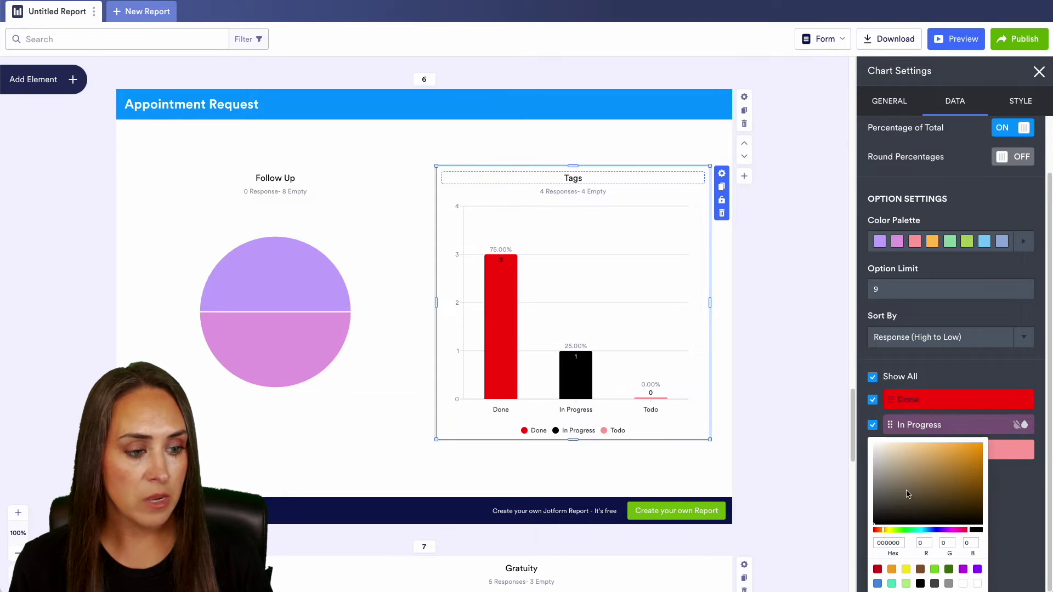
{"action": "left_click", "coordinate": [981, 446]}
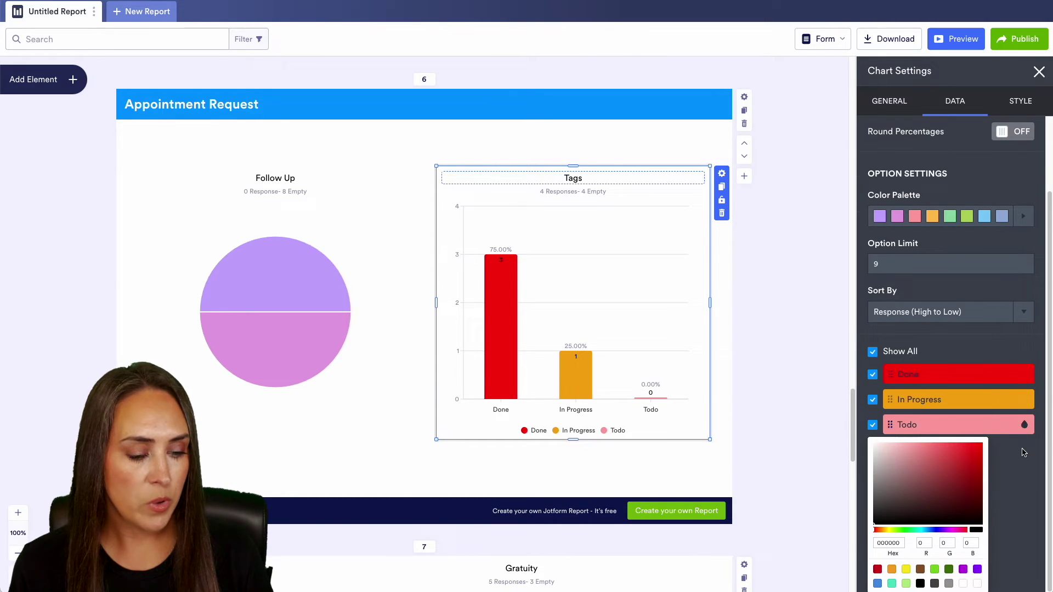
{"action": "left_click", "coordinate": [1024, 453]}
{"action": "left_click", "coordinate": [891, 530]}
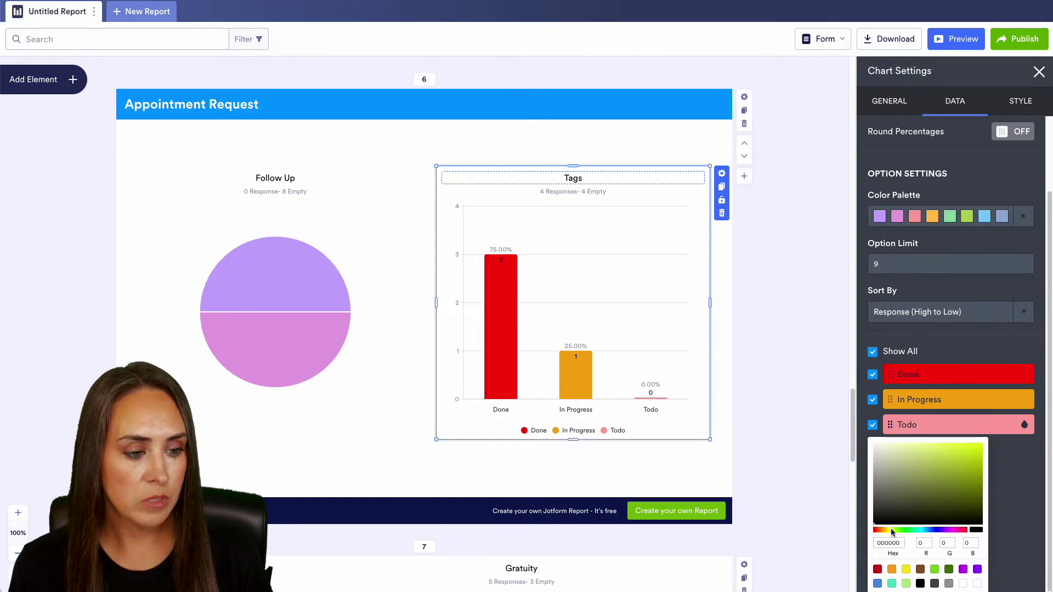
{"action": "left_click", "coordinate": [981, 446]}
{"action": "left_click", "coordinate": [1016, 449]}
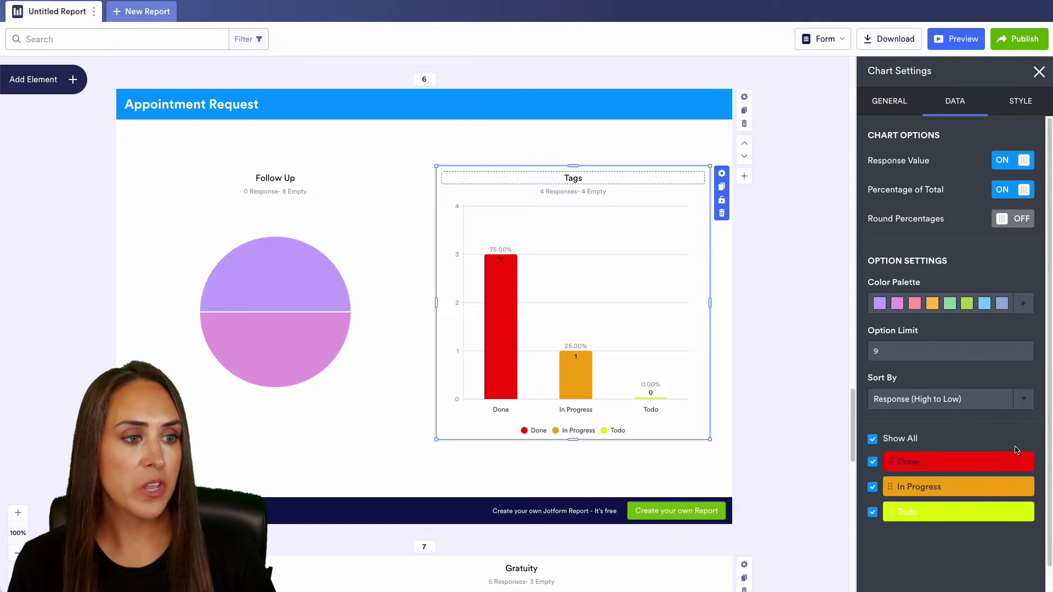
Review the Tags chart's style: Circular font, 16pt centred black title, 12pt chart text
{"action": "left_click", "coordinate": [1024, 102]}
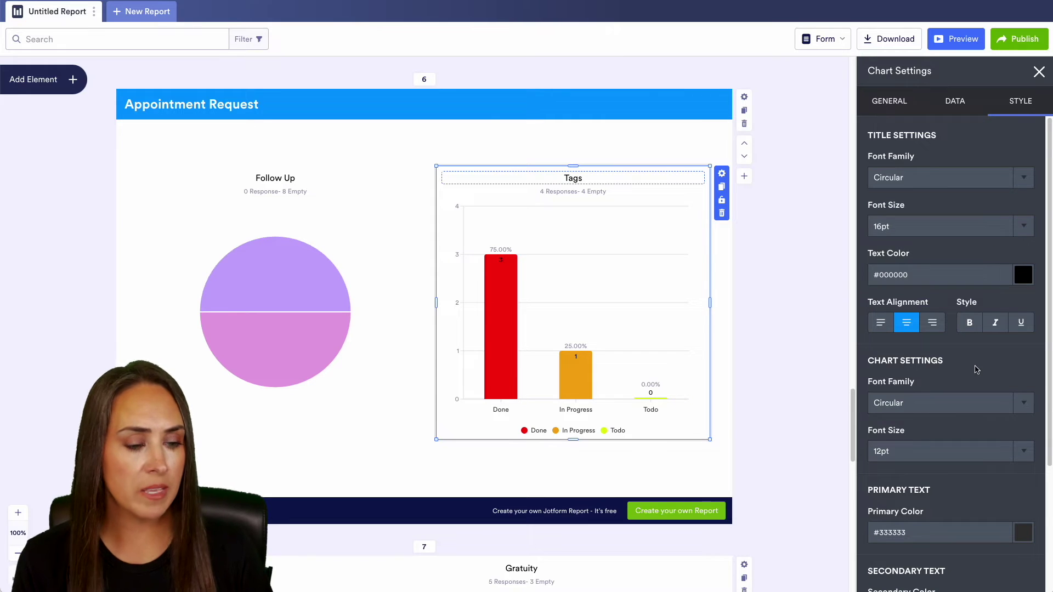
{"action": "scroll", "coordinate": [976, 373], "scroll_direction": "down", "scroll_amount": 3}
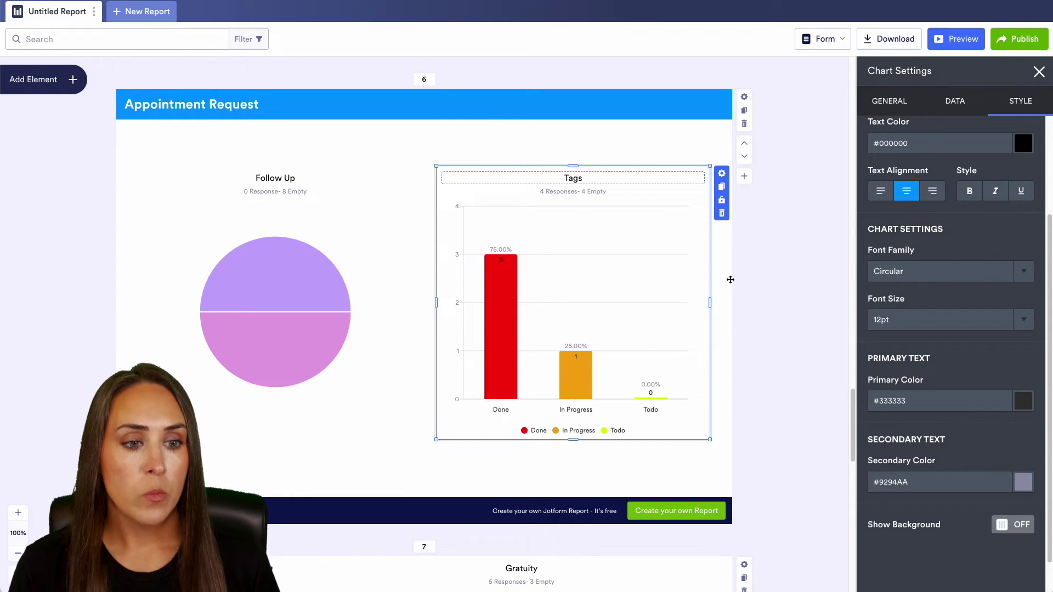
Add Service Price and Gratuity form-field charts to blank slide 7
{"action": "left_click", "coordinate": [744, 178]}
{"action": "scroll", "coordinate": [744, 178], "scroll_direction": "down", "scroll_amount": 8}
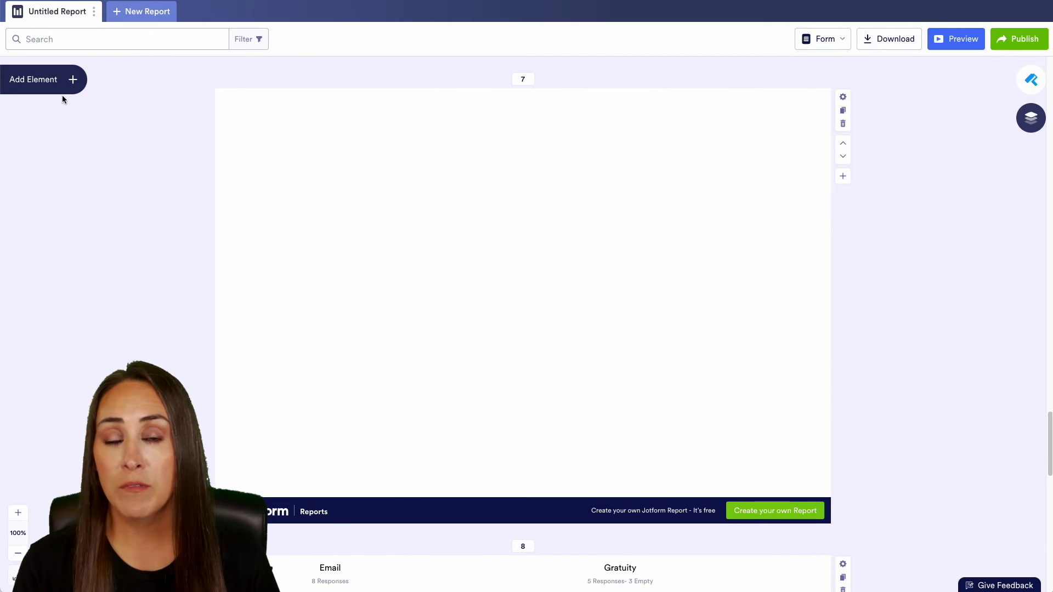
{"action": "left_click", "coordinate": [70, 80]}
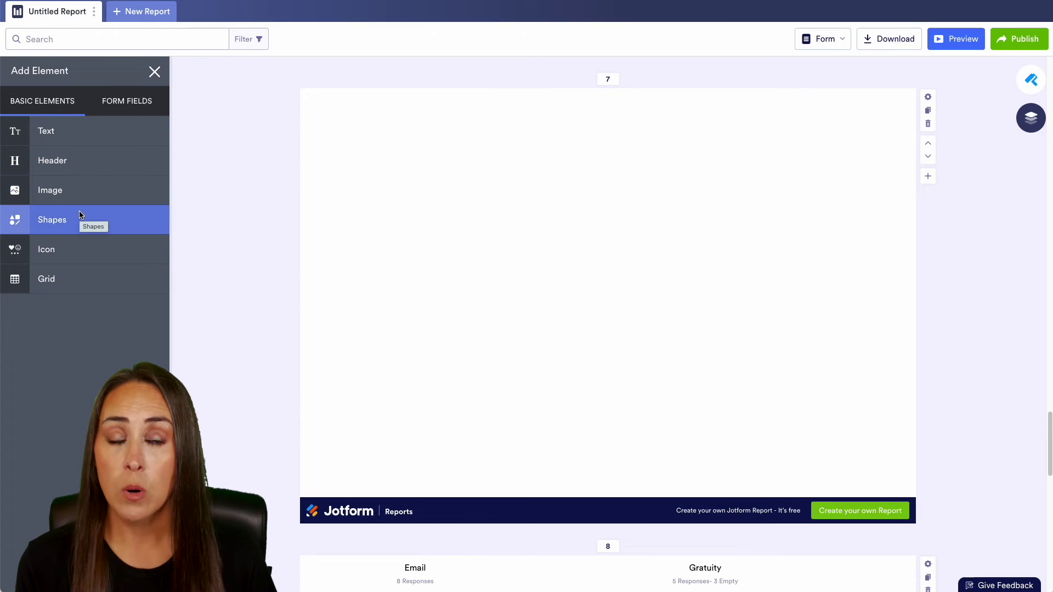
{"action": "left_click", "coordinate": [115, 105]}
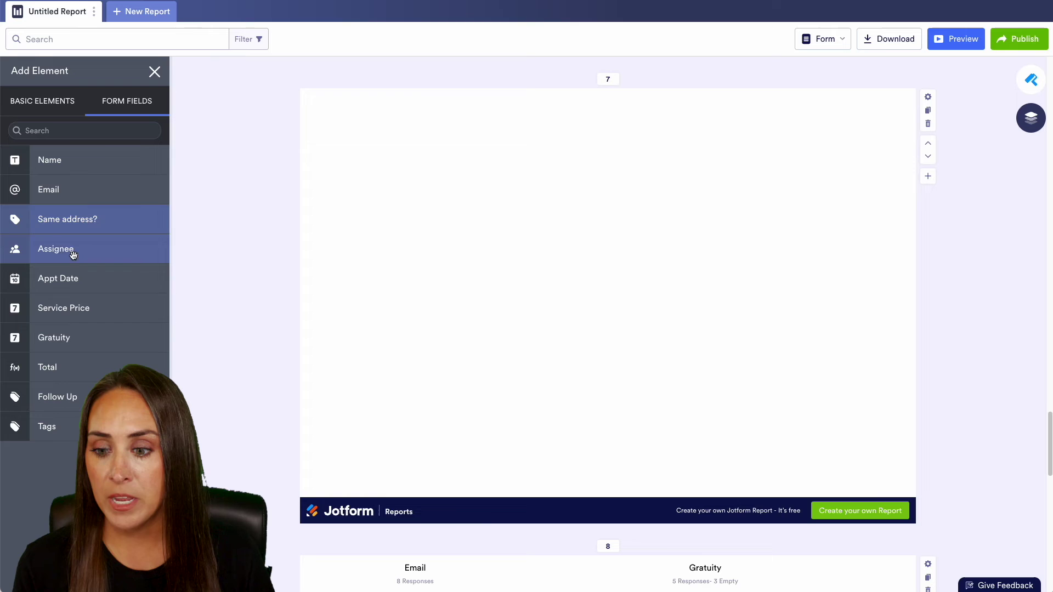
{"action": "left_click", "coordinate": [81, 310]}
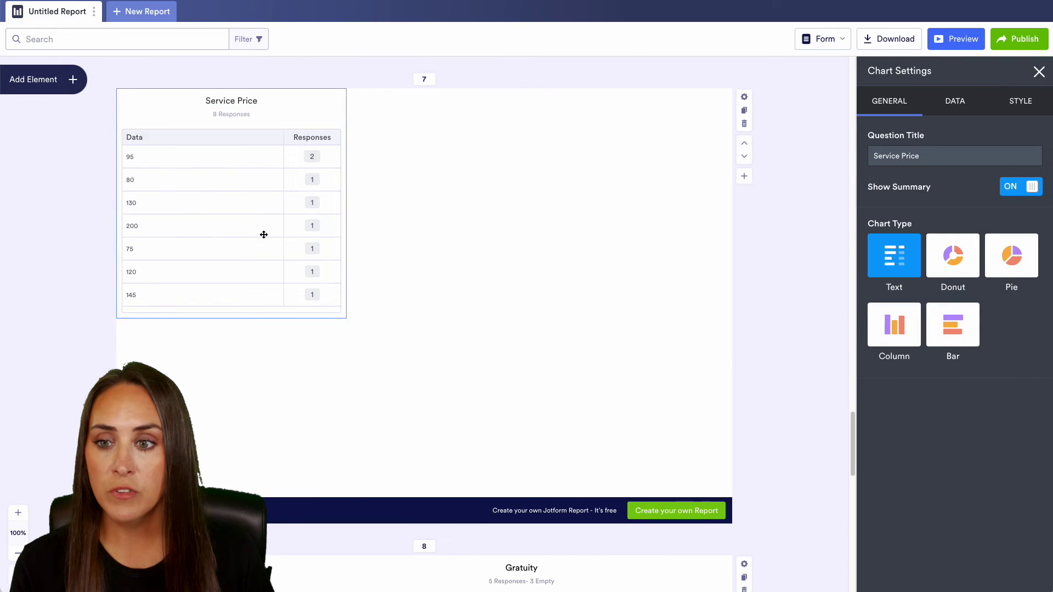
{"action": "left_click", "coordinate": [70, 81]}
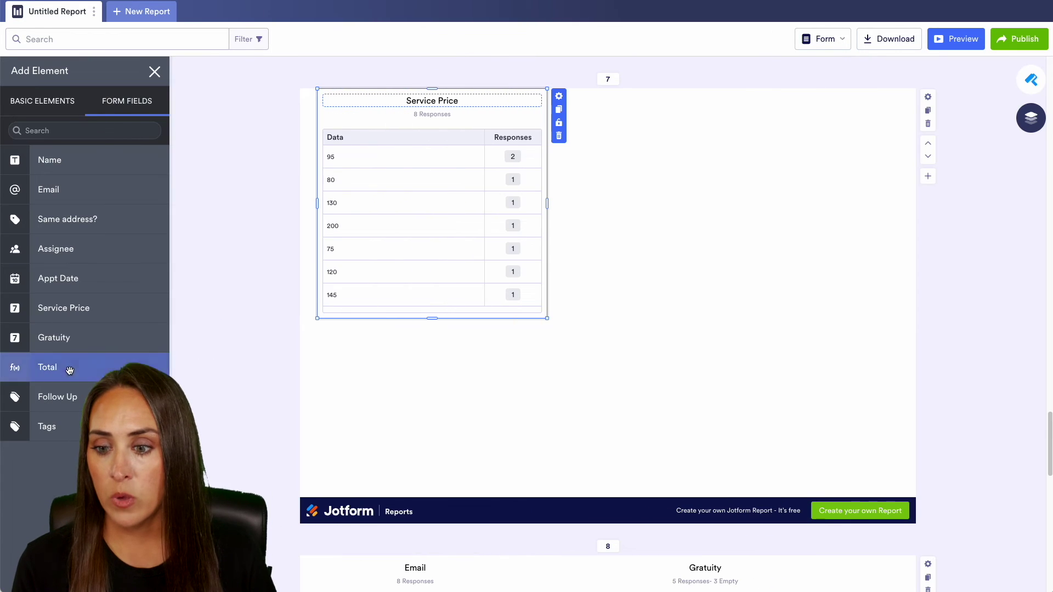
{"action": "left_click", "coordinate": [65, 338]}
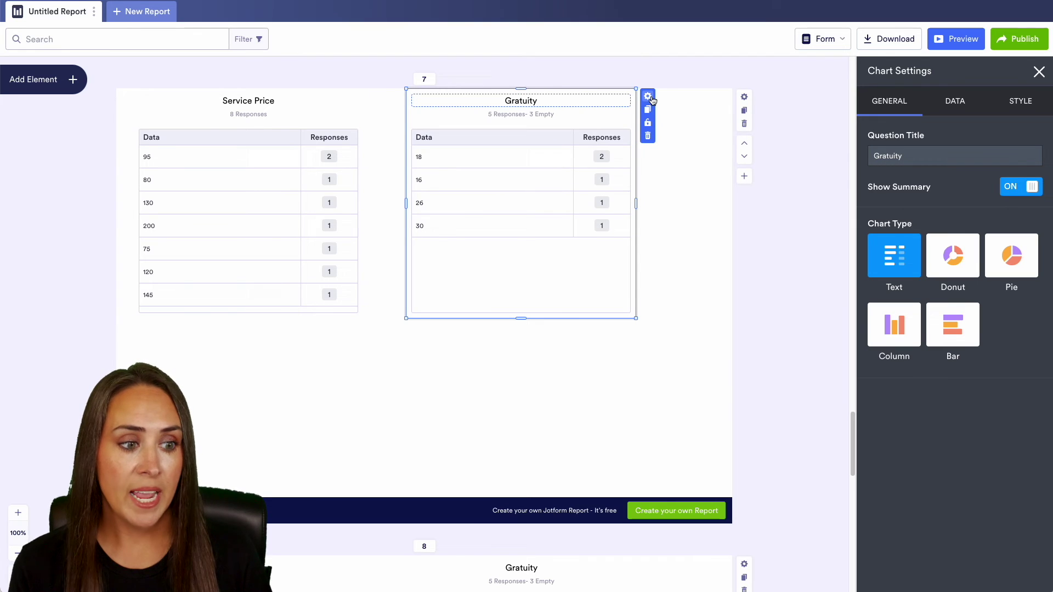
Make Gratuity a donut chart and enlarge both the Service Price column and Gratuity donut charts
{"action": "left_click", "coordinate": [955, 258]}
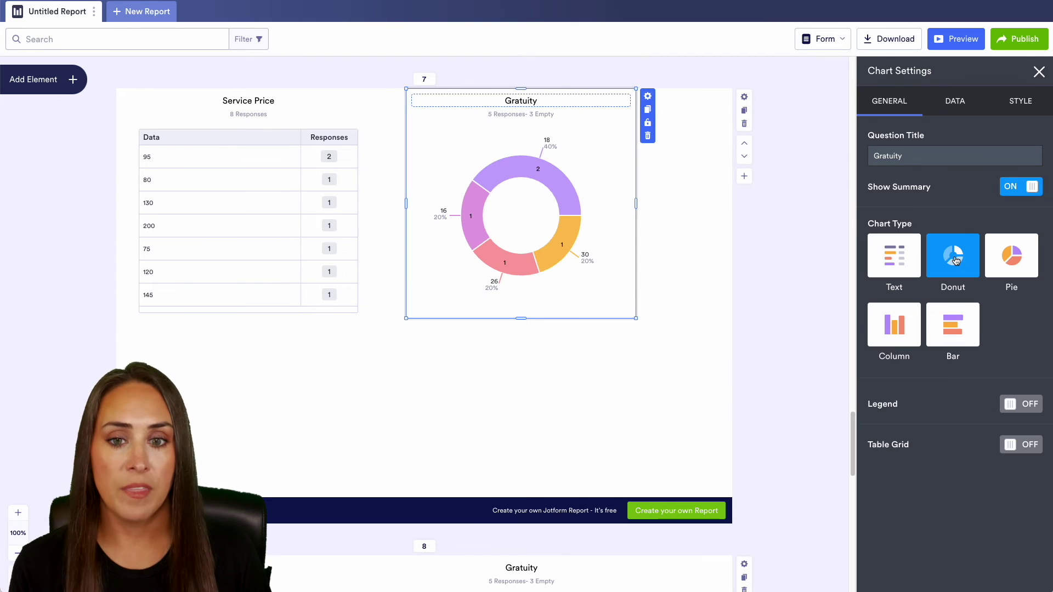
{"action": "left_click", "coordinate": [359, 97]}
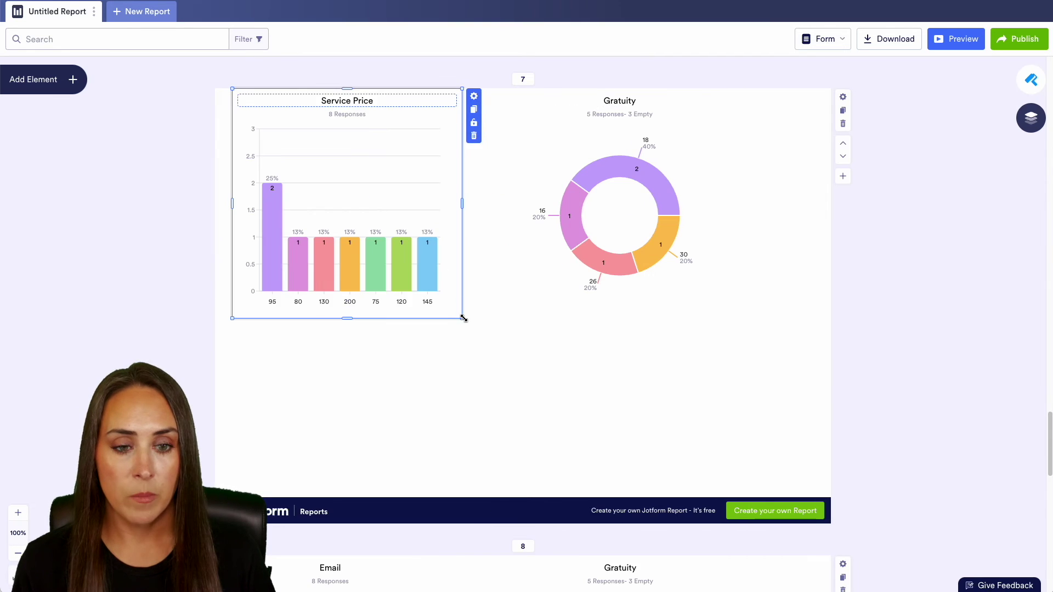
{"action": "left_click_drag", "start_coordinate": [463, 317], "coordinate": [503, 387]}
{"action": "left_click", "coordinate": [707, 307]}
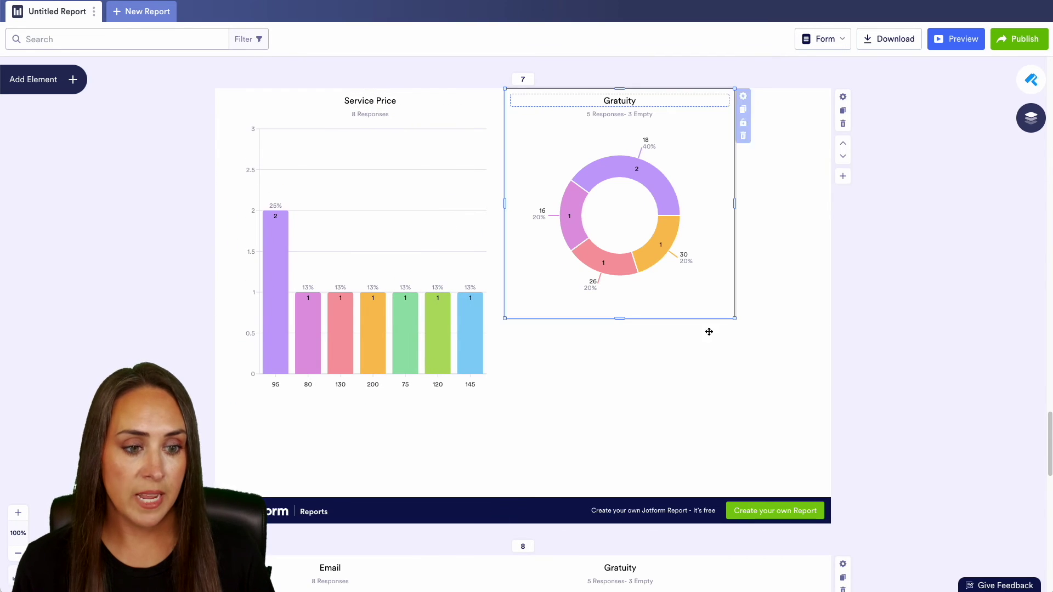
{"action": "left_click_drag", "start_coordinate": [736, 321], "coordinate": [758, 398]}
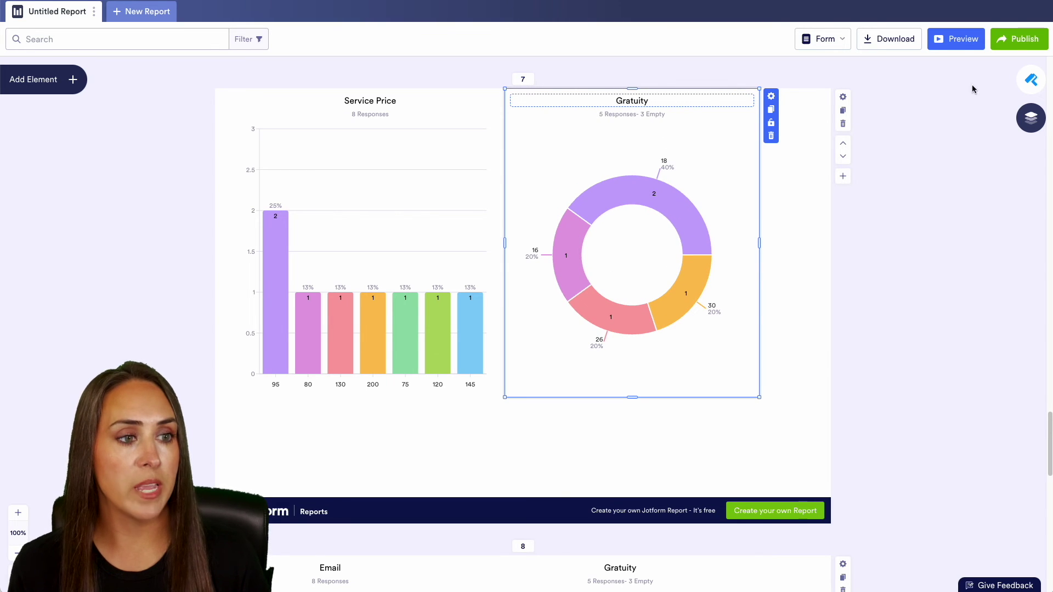
{"action": "left_click", "coordinate": [963, 40]}
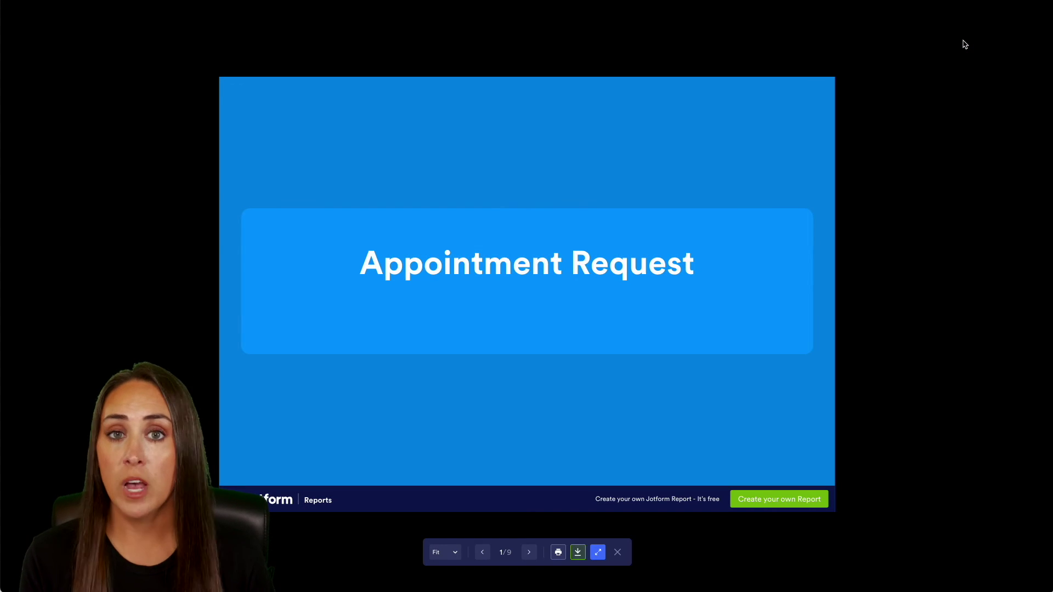
Step through the presentation preview to slide 7 of 9, then return to the editor
{"action": "left_click", "coordinate": [529, 554]}
{"action": "left_click", "coordinate": [529, 553]}
{"action": "left_click", "coordinate": [530, 553]}
{"action": "left_click", "coordinate": [529, 553]}
{"action": "left_click", "coordinate": [530, 553]}
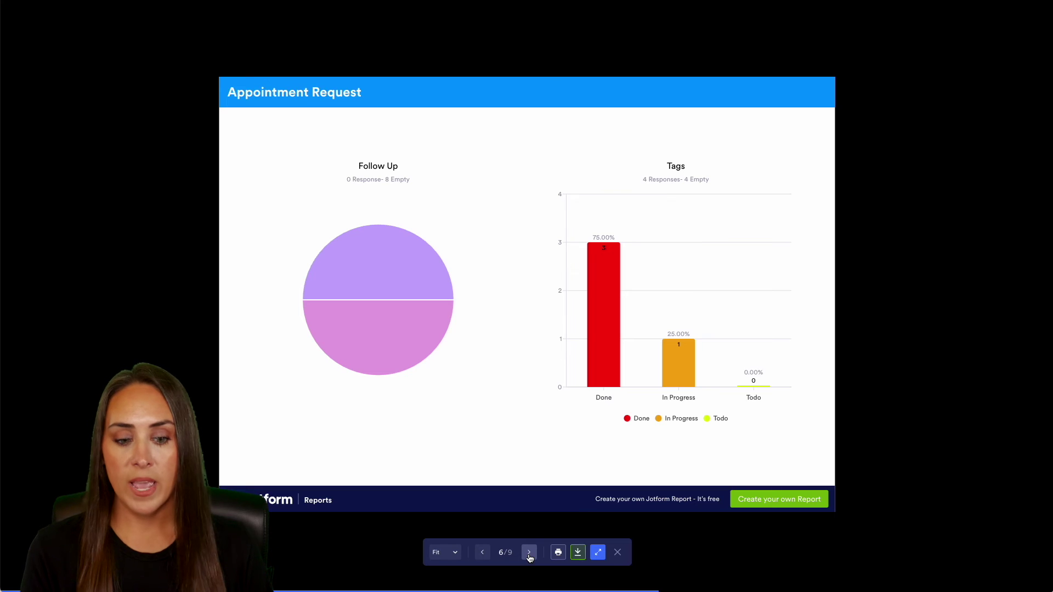
{"action": "left_click", "coordinate": [529, 554]}
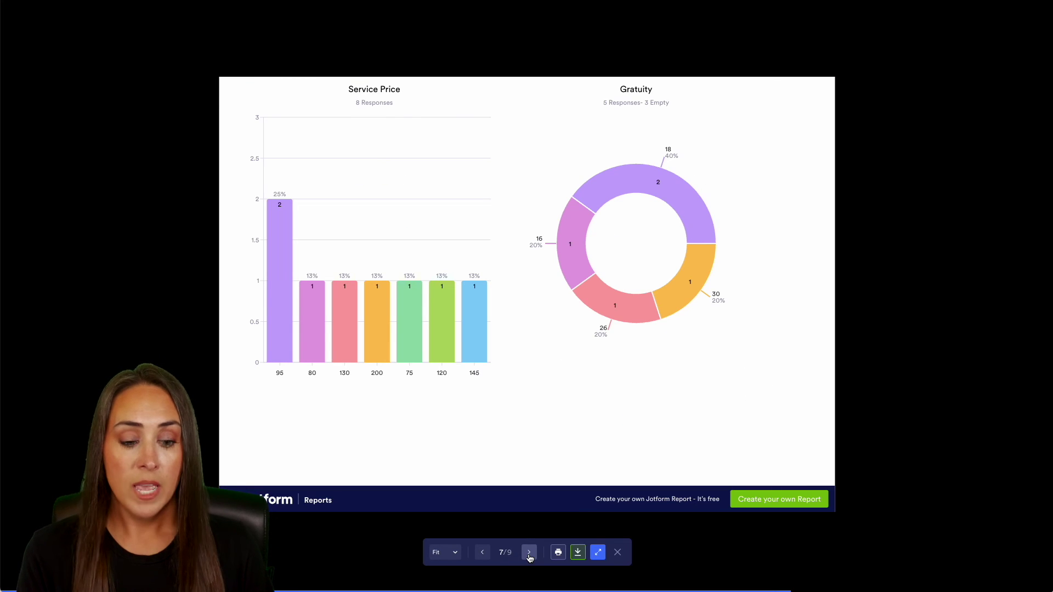
{"action": "left_click", "coordinate": [618, 552]}
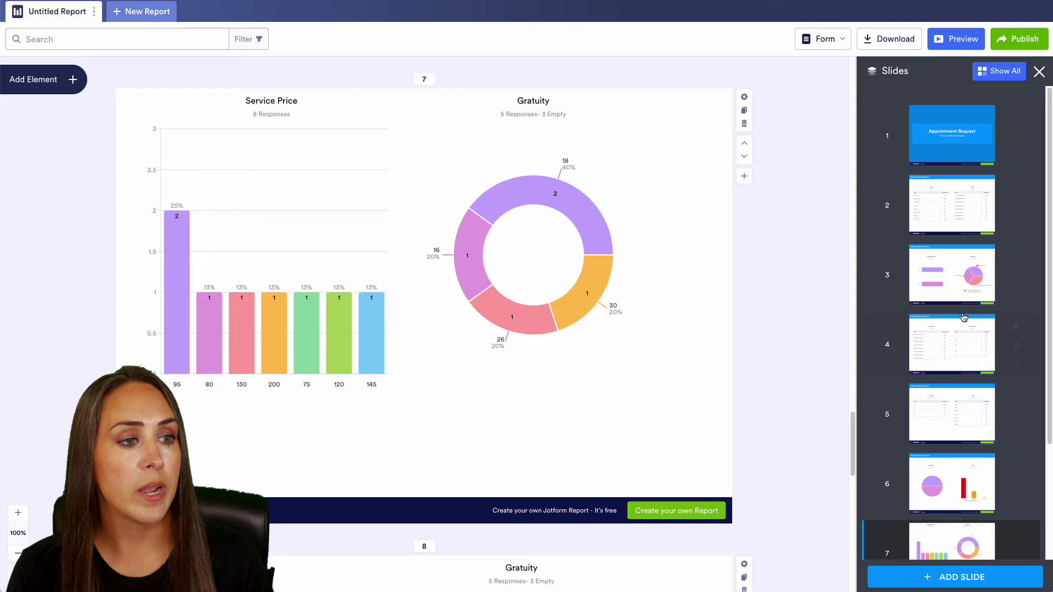
Publish the report as a Public Report and display its embed code
{"action": "left_click", "coordinate": [1024, 39]}
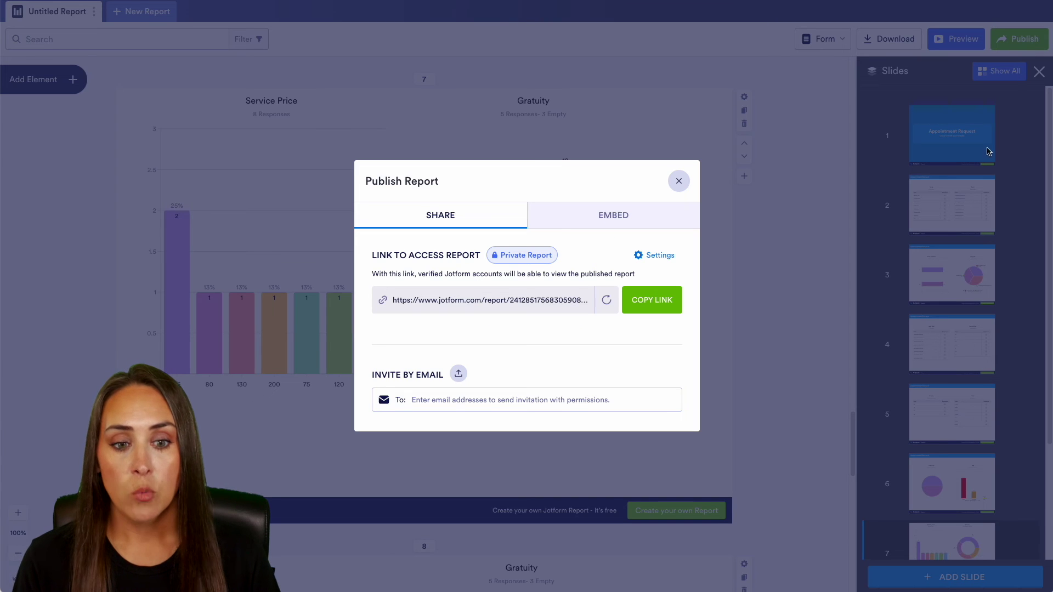
{"action": "left_click", "coordinate": [652, 259]}
{"action": "left_click", "coordinate": [496, 277]}
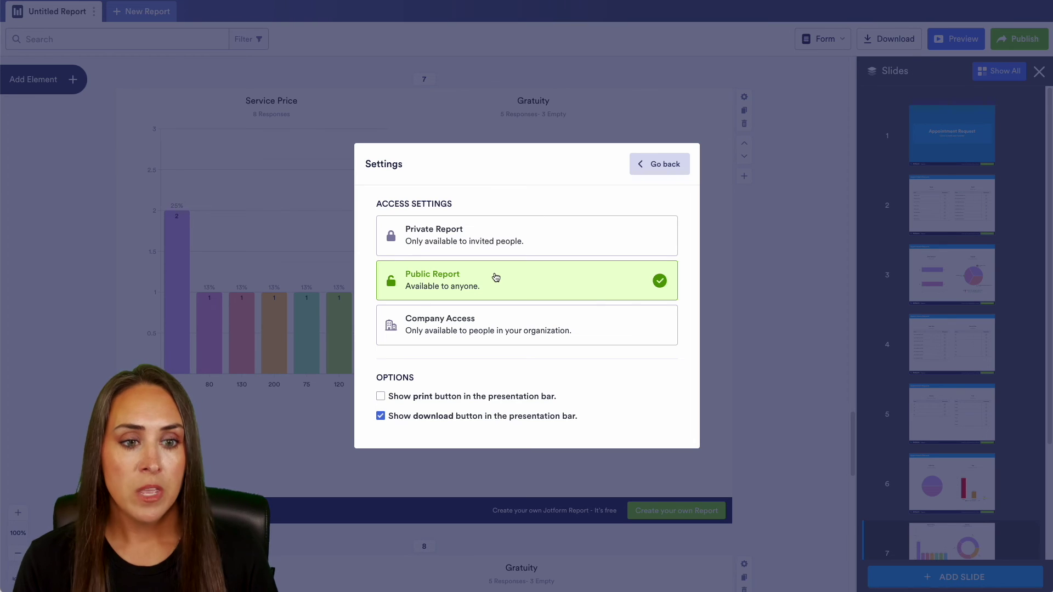
{"action": "left_click", "coordinate": [640, 165]}
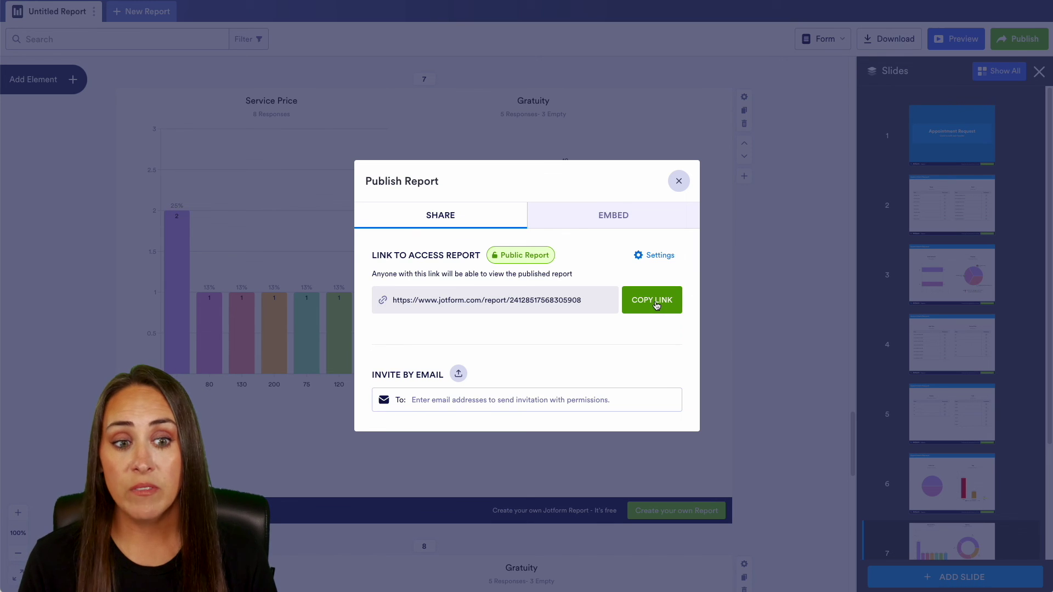
{"action": "left_click", "coordinate": [623, 222]}
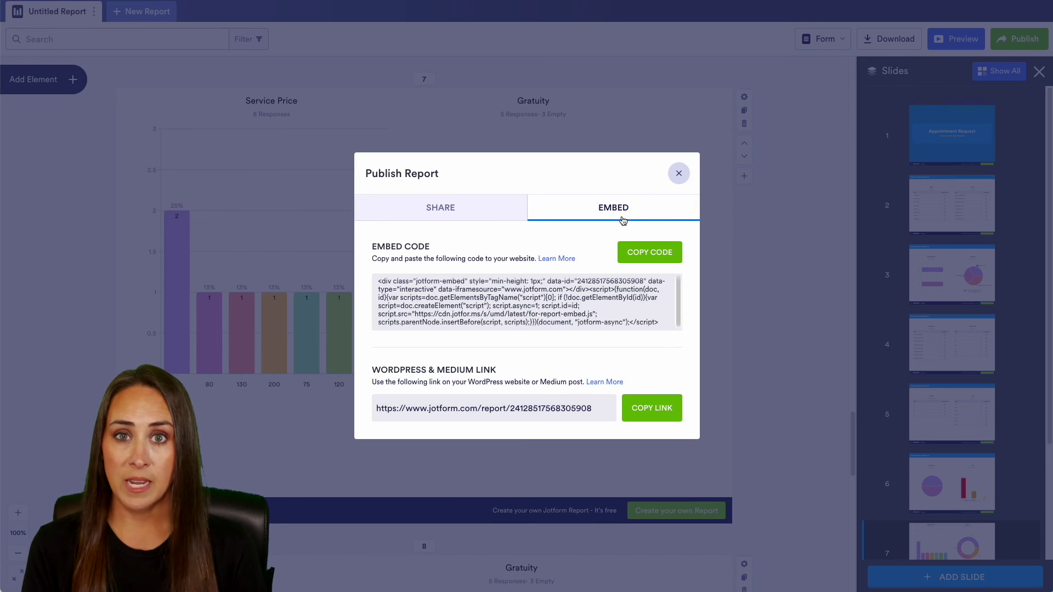